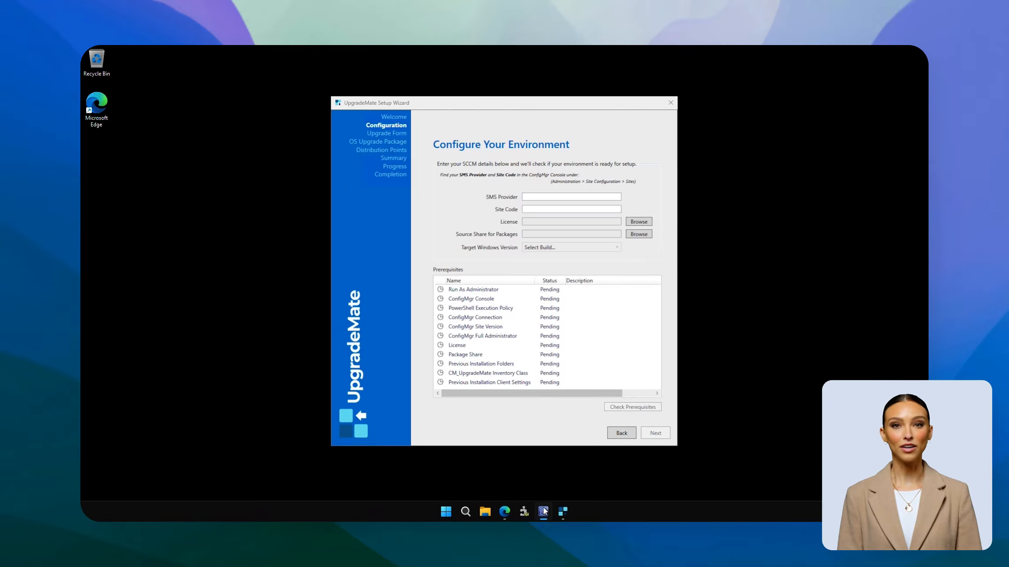
- Switch to the Configuration Manager console and open the Sites list under Administration > Site Configuration
click(544, 511)
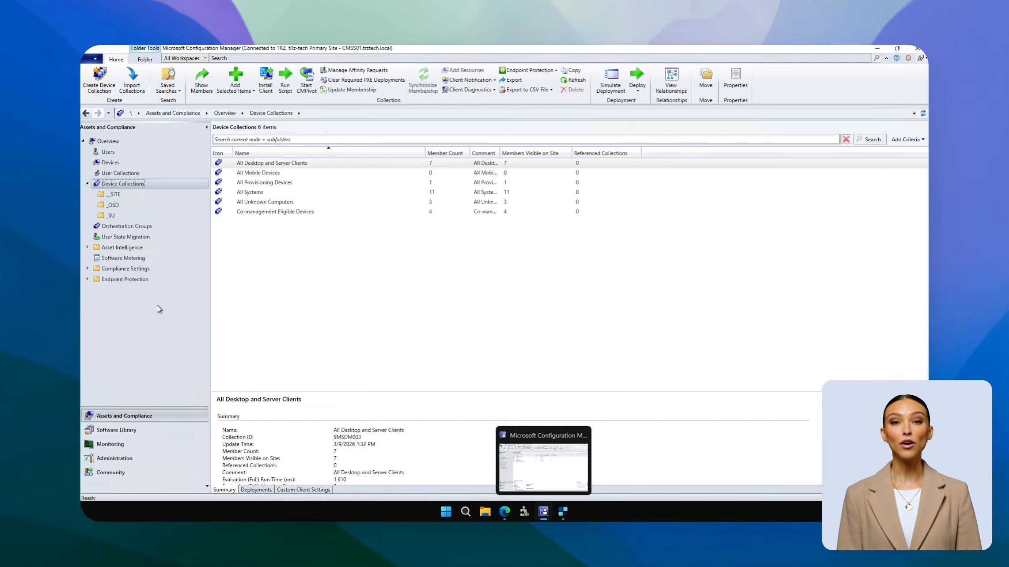
click(114, 458)
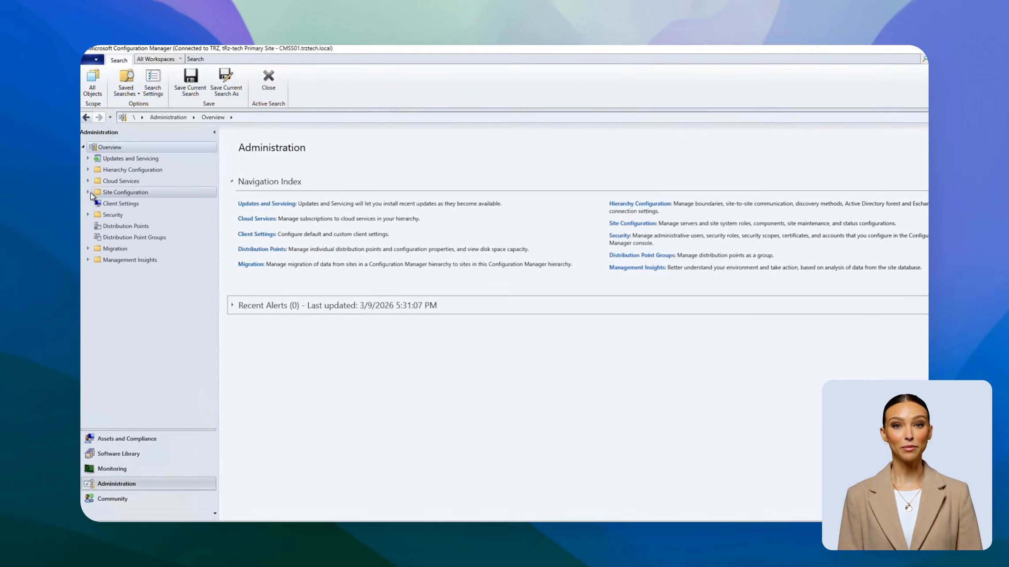
click(88, 184)
click(113, 194)
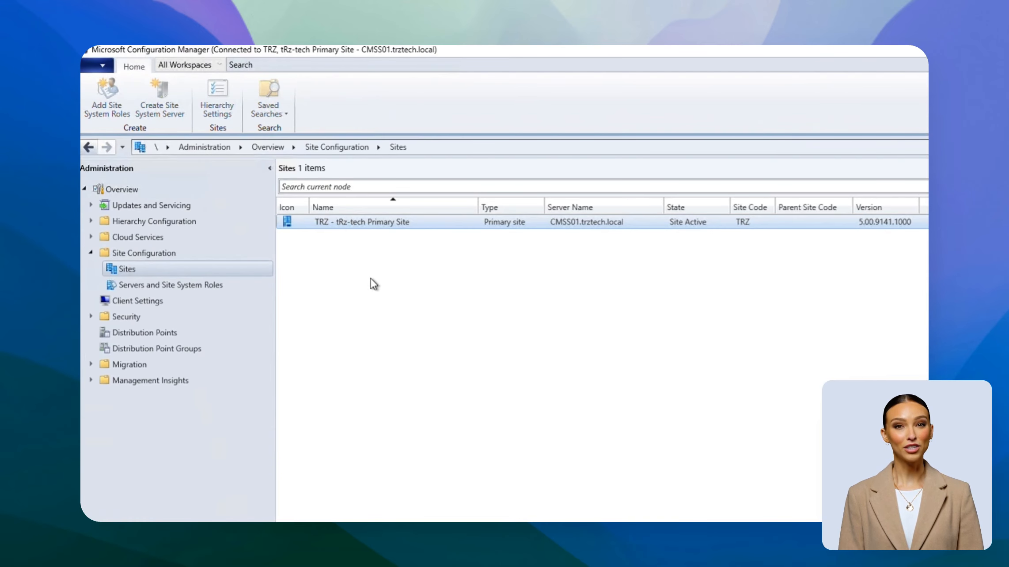
- Look up the SMS Provider location in the properties of the tRz-tech Primary Site, then close them without changes
right_click(374, 220)
click(332, 387)
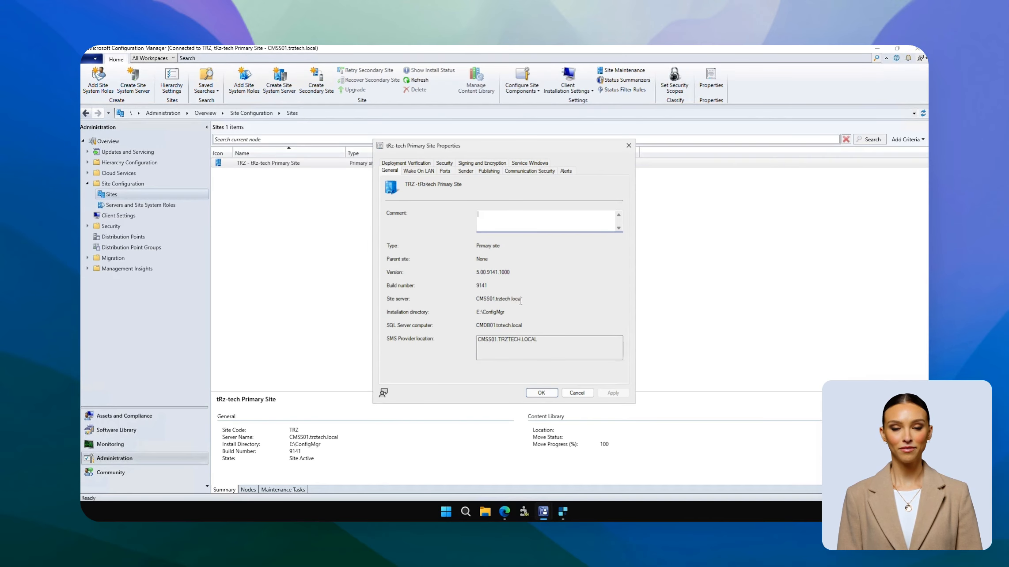
click(532, 340)
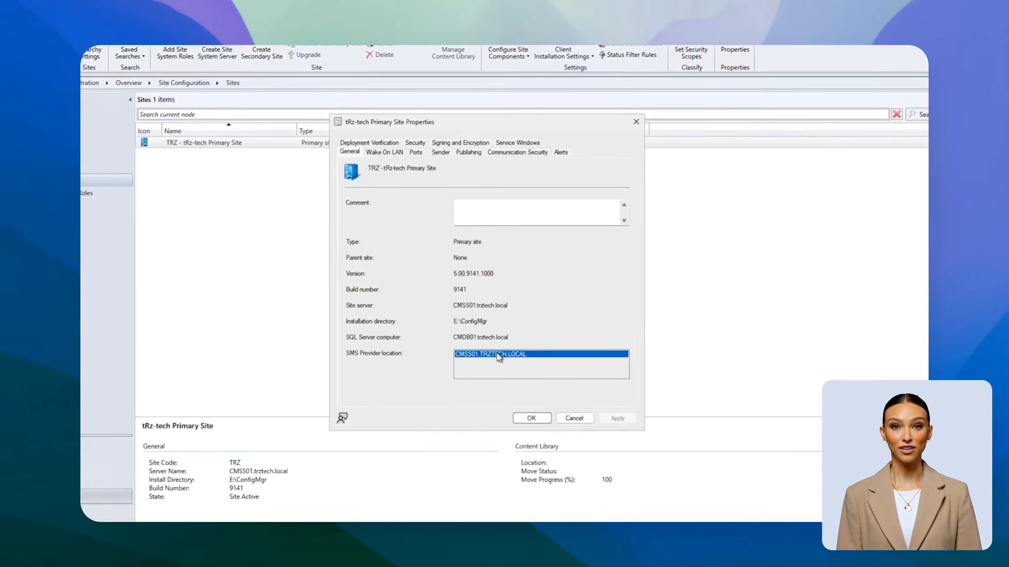
click(572, 435)
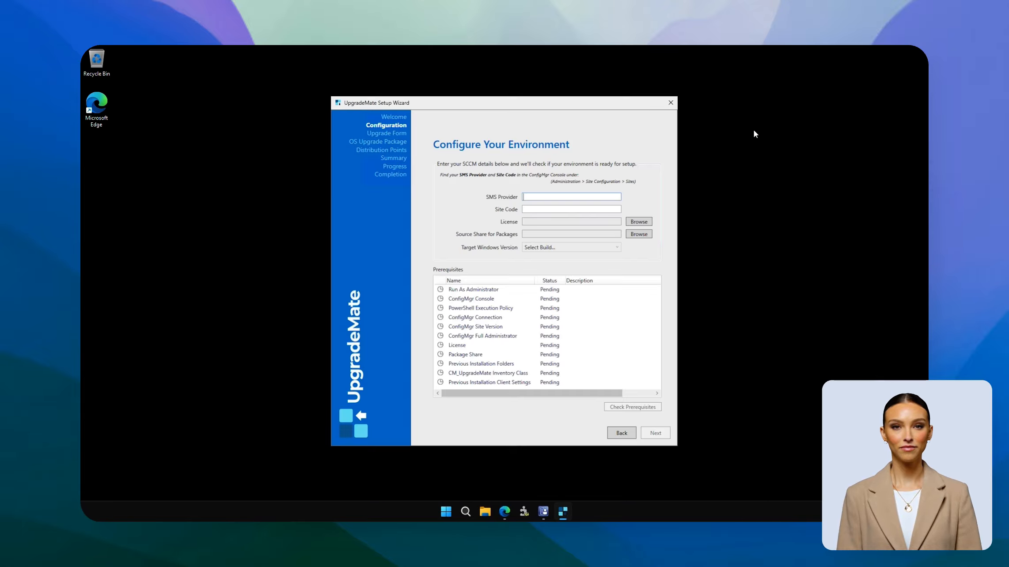
- In the UpgradeMate Setup Wizard, set the SMS Provider to CMSS01 and the Site Code to TRZ
click(530, 191)
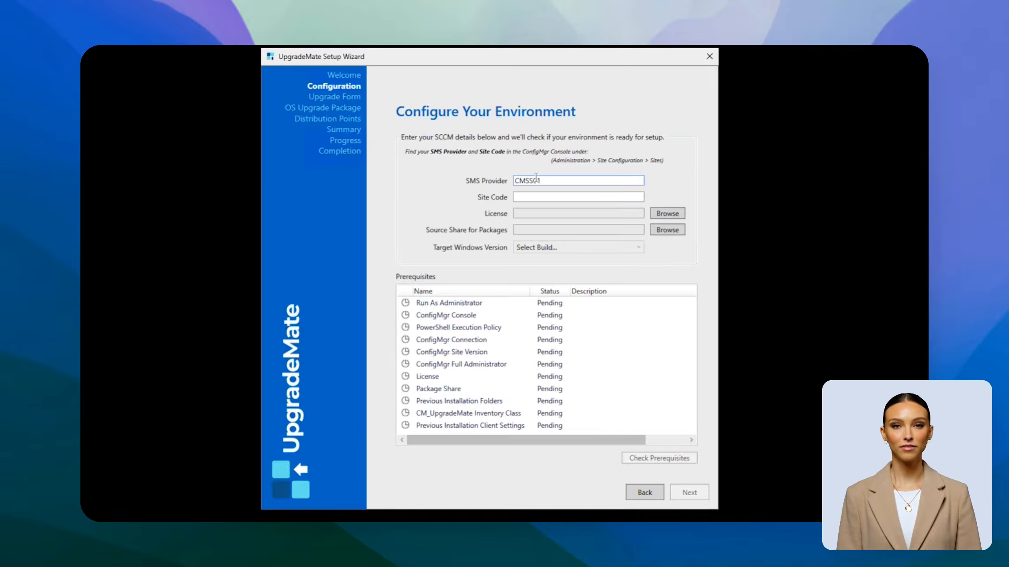
click(568, 195)
click(566, 194)
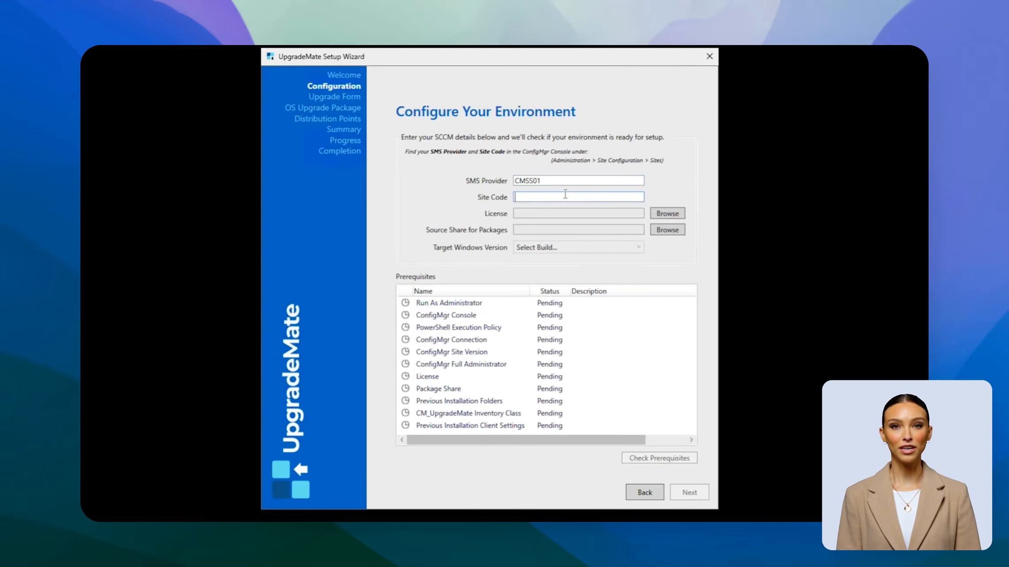
text(TR)
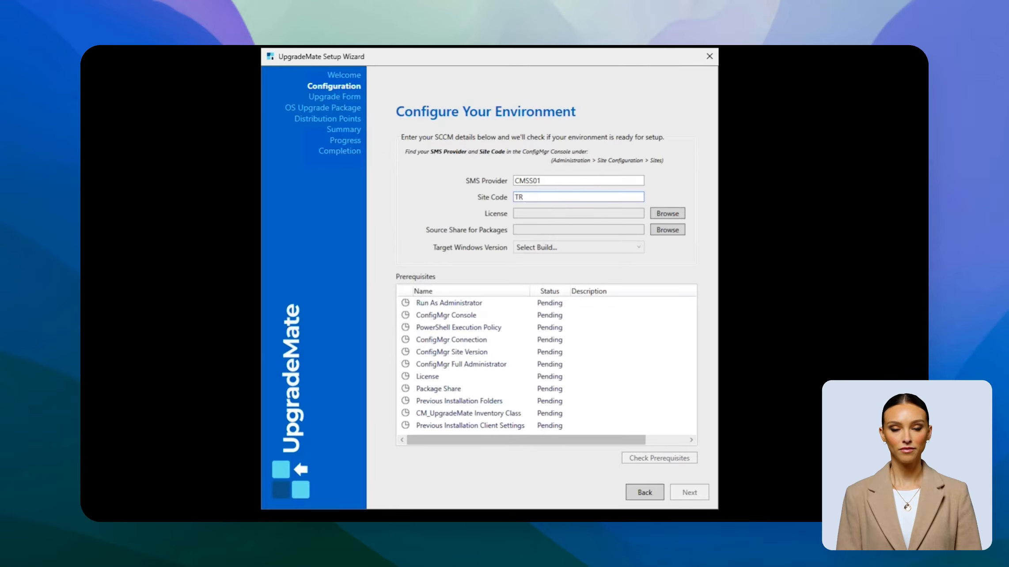
text(Z)
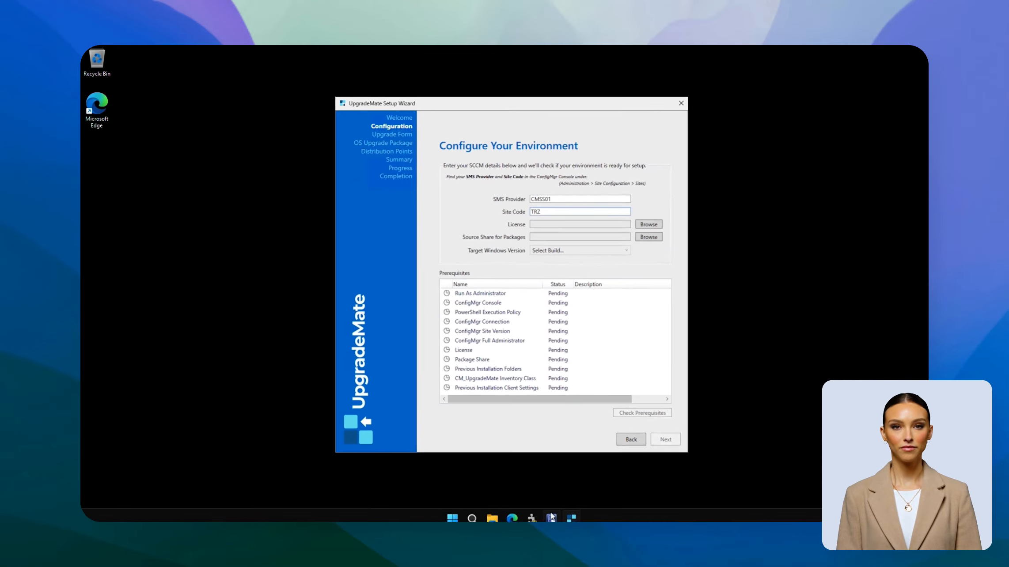
click(551, 515)
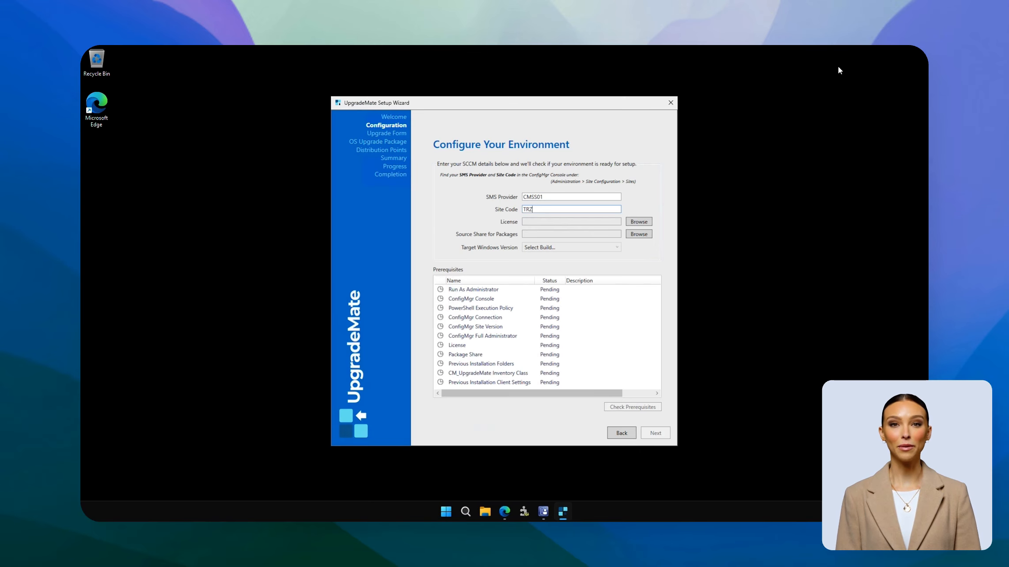
- Load the license file data.bin from C:\Temp
click(639, 221)
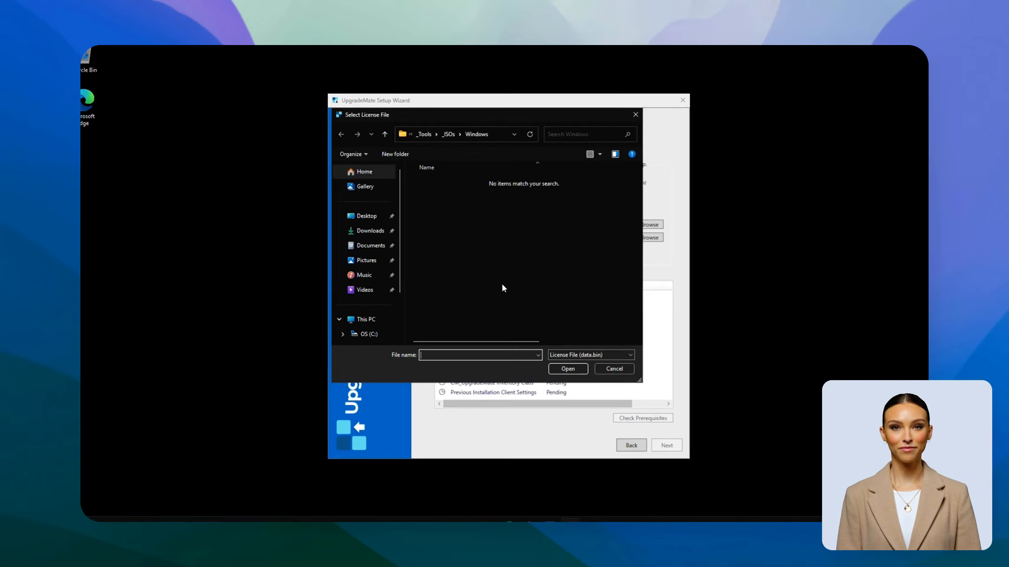
click(367, 334)
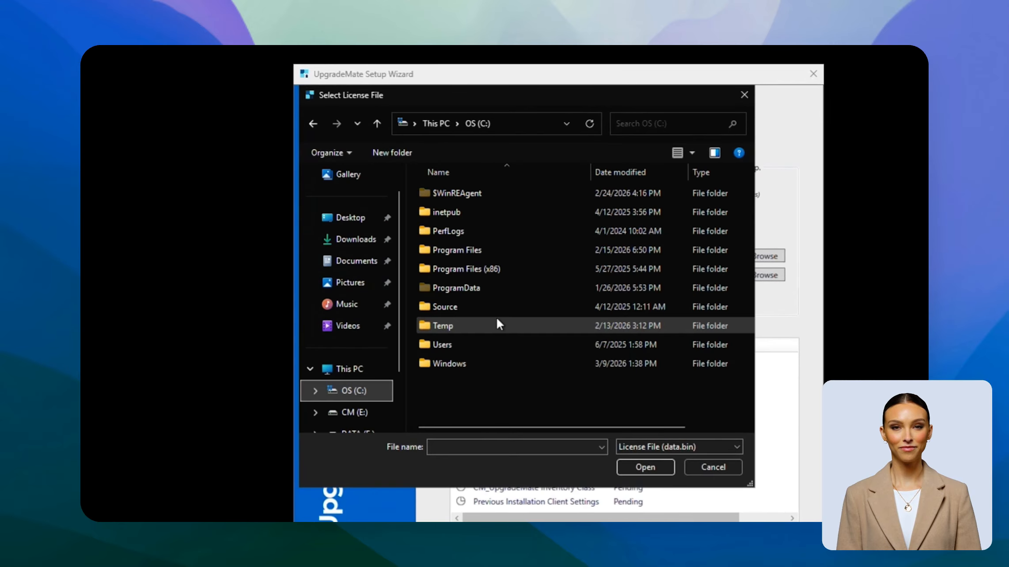
double_click(445, 327)
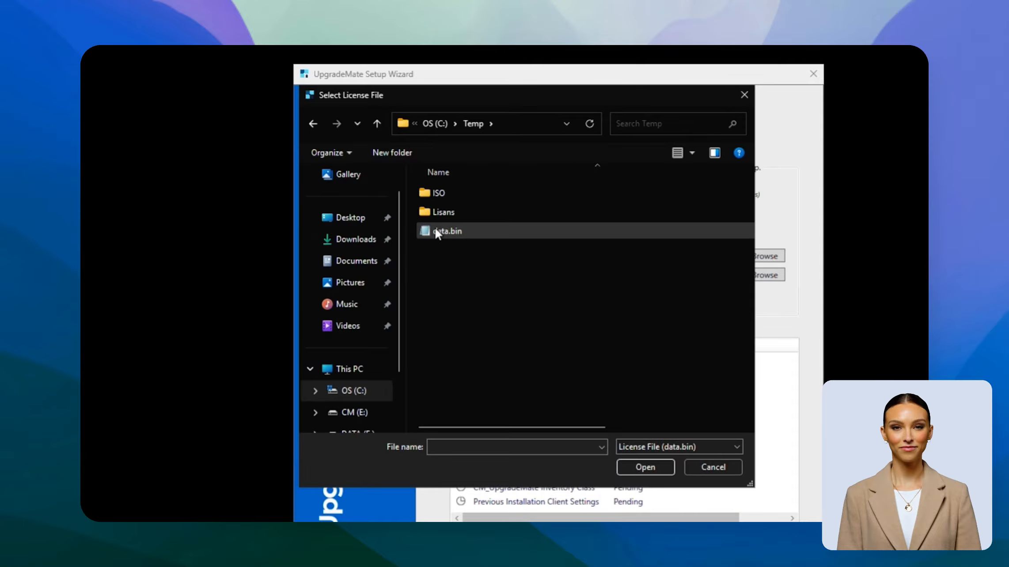
double_click(434, 228)
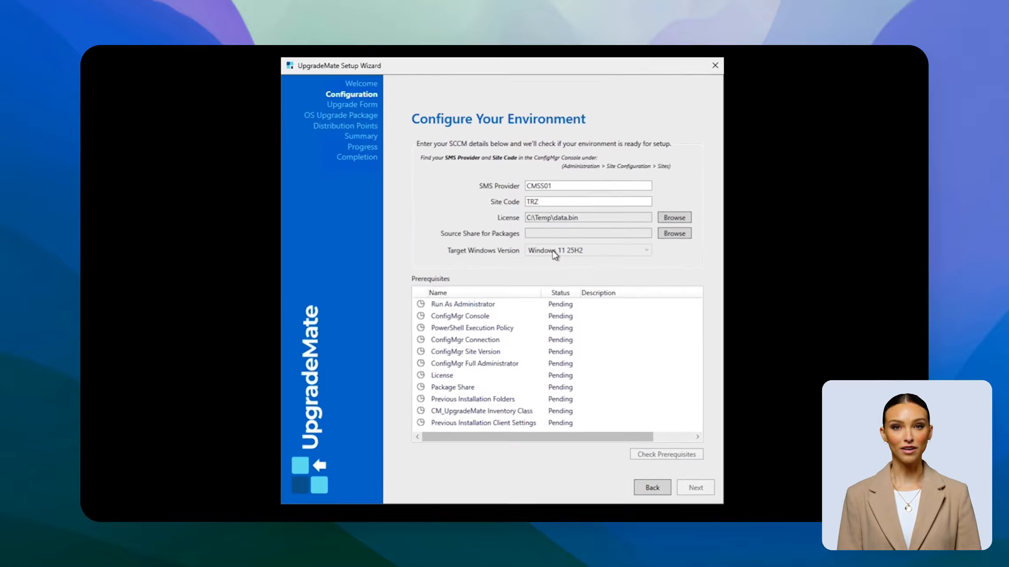
- Set the source share for packages to \\CMSS01\CM_Source\OSD and run the prerequisites check
click(688, 235)
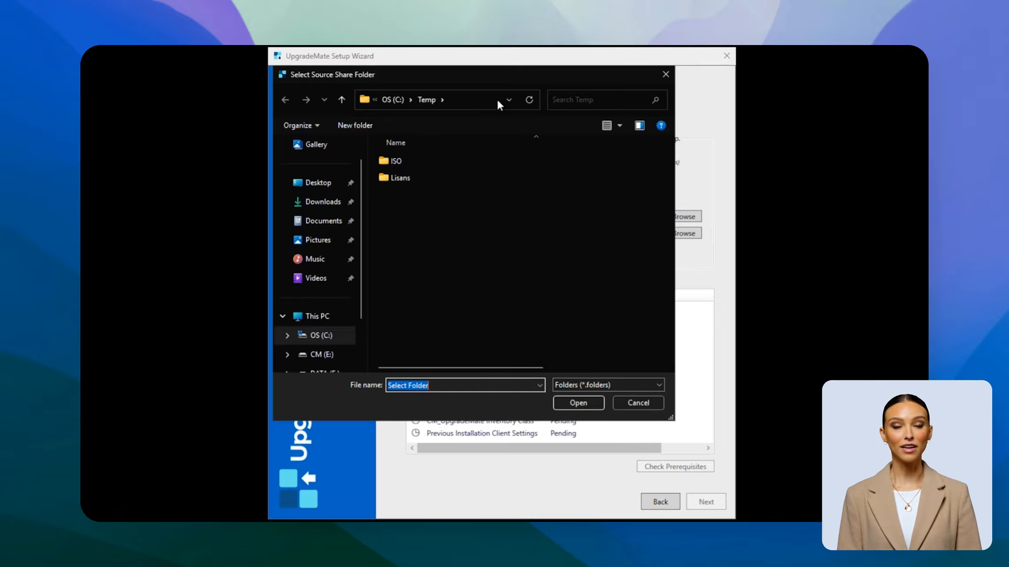
click(507, 99)
click(436, 129)
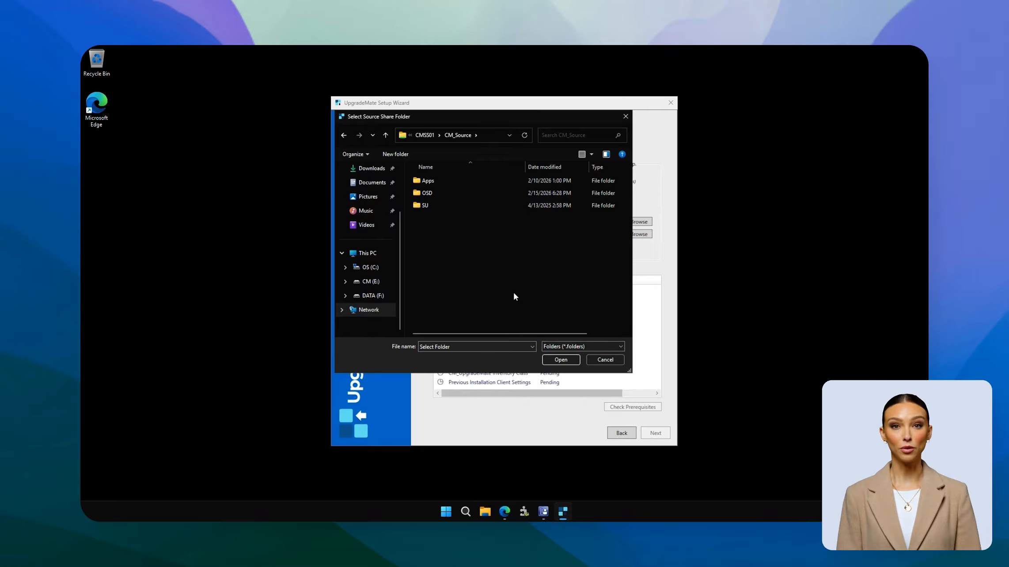
double_click(430, 194)
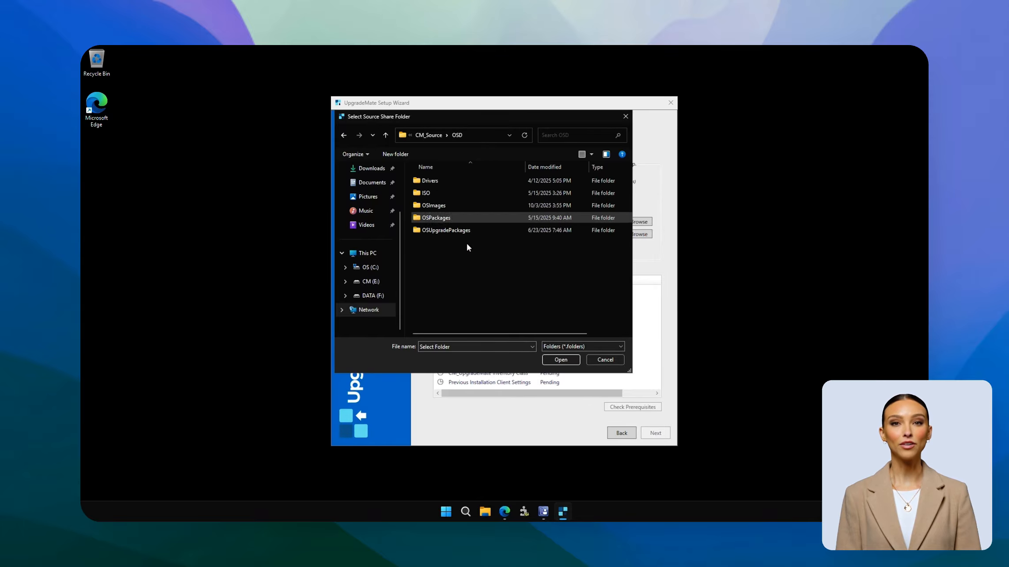
click(566, 362)
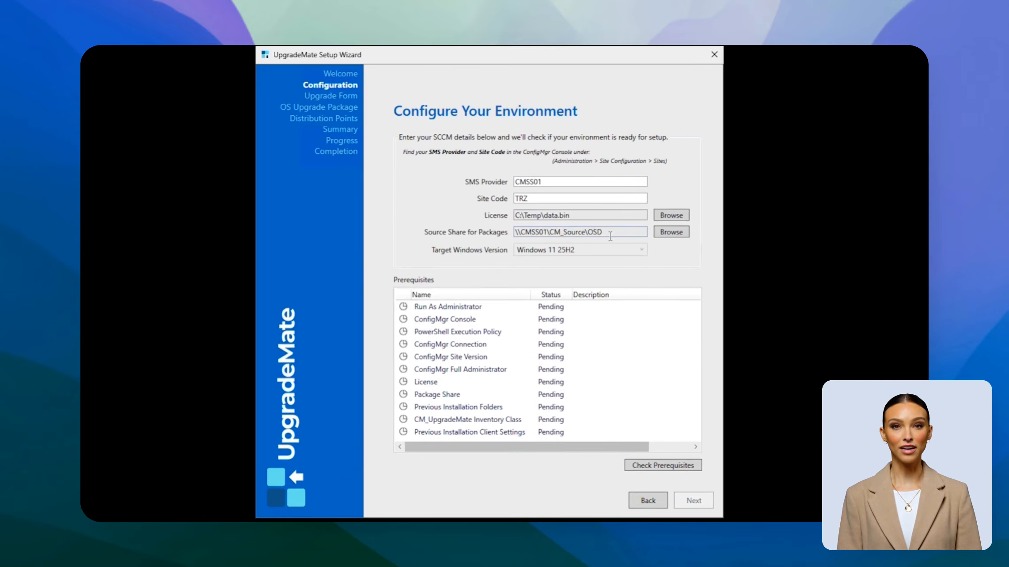
click(674, 466)
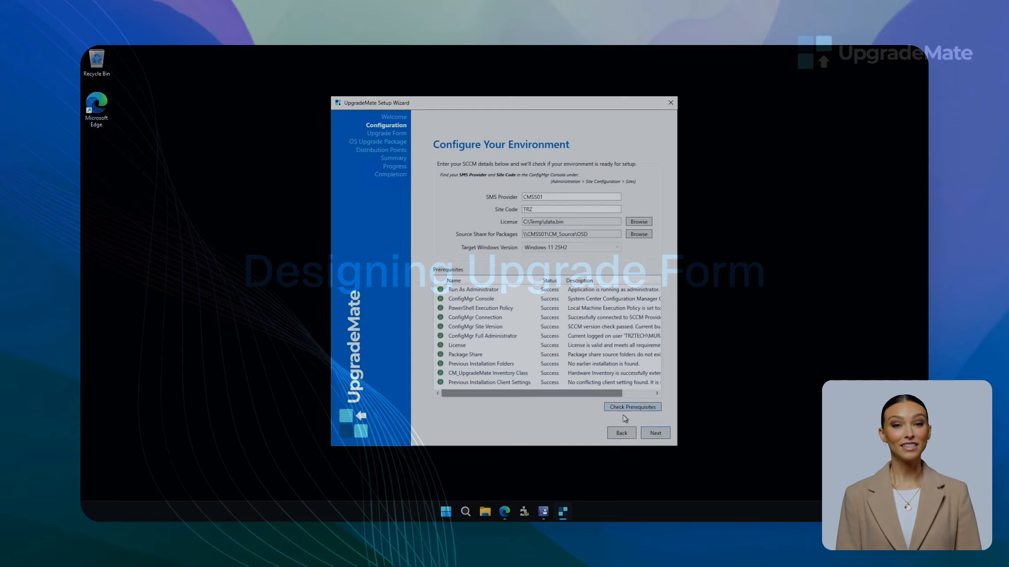
- Proceed to the upgrade form design and set the company name to U Bank and the IT department name to IT Dept
click(656, 432)
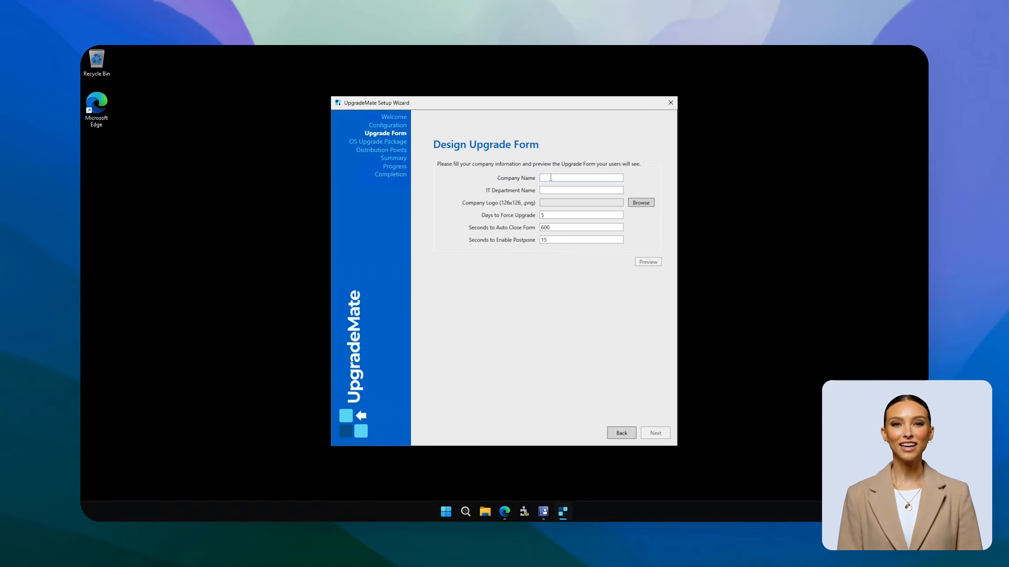
click(551, 177)
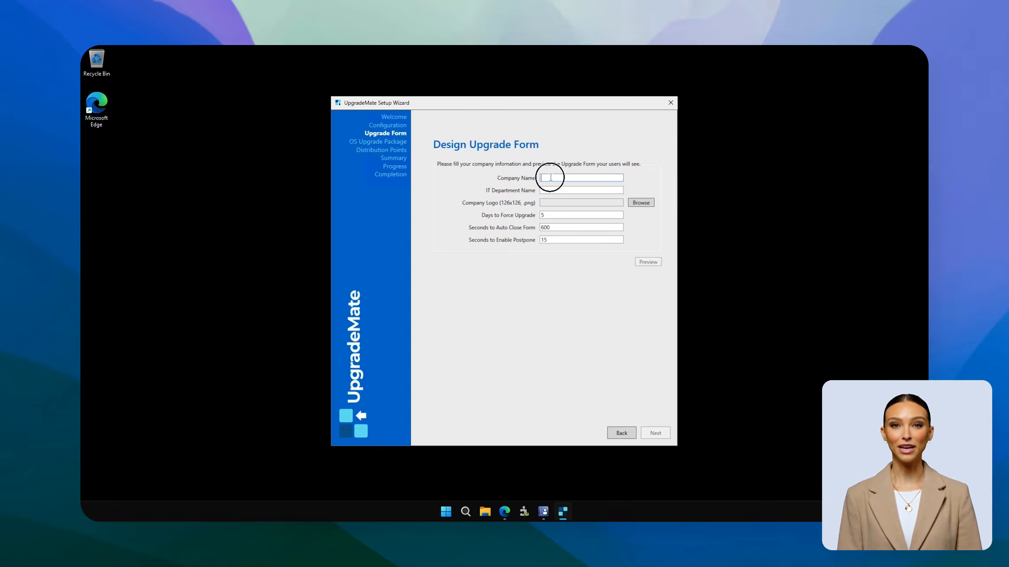
text(U Bank)
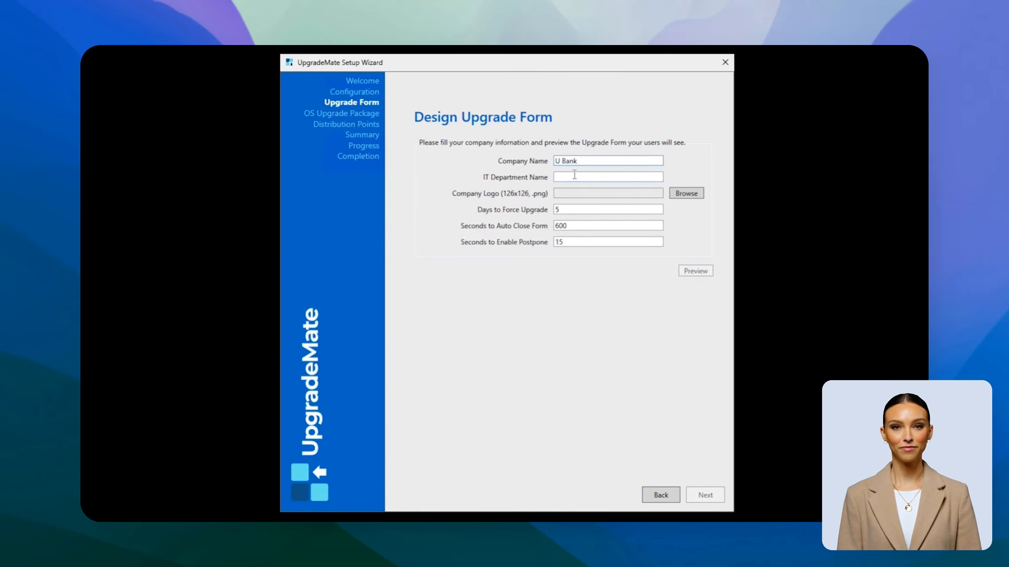
text(ITY)
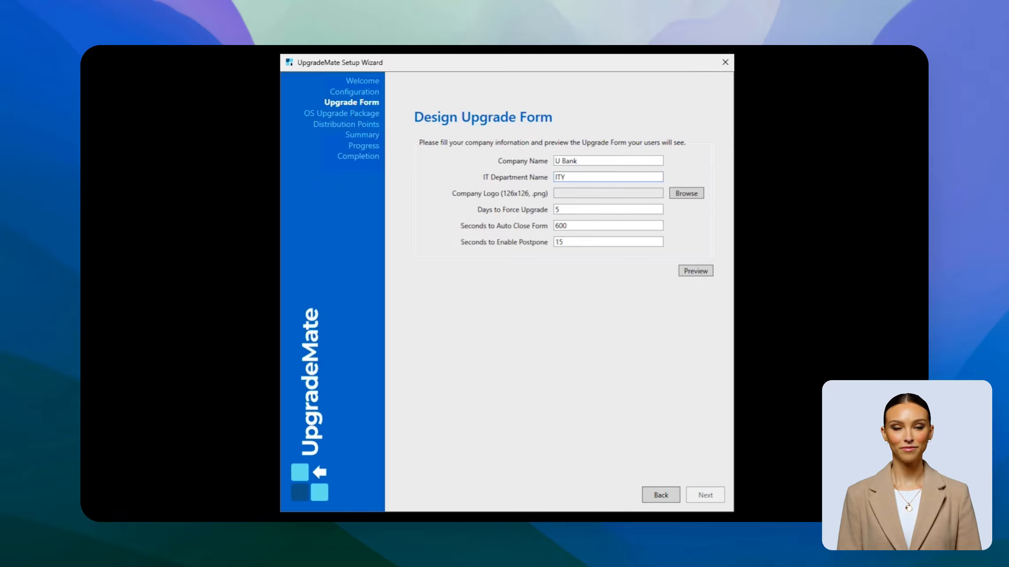
text(ept.)
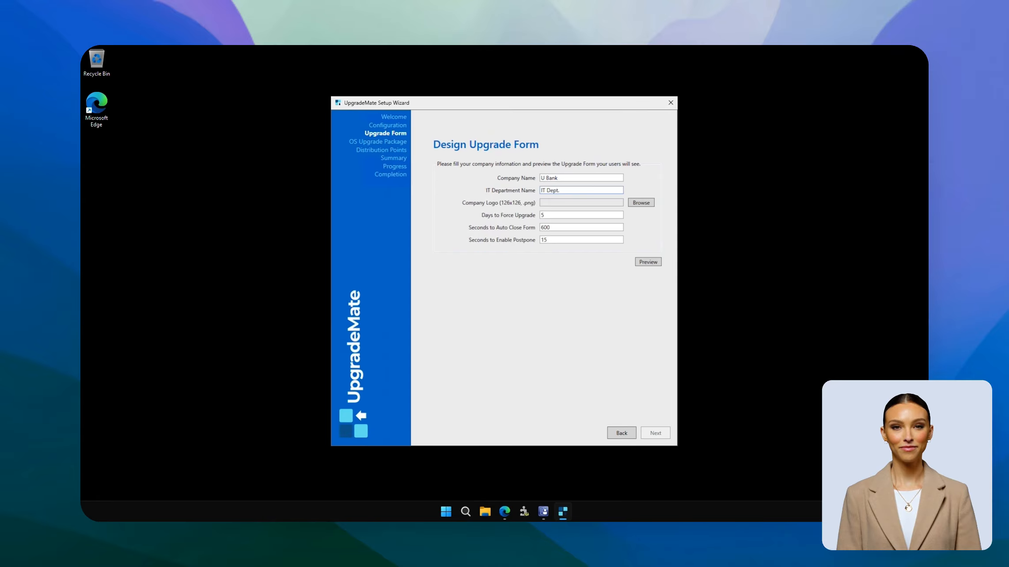
- Use UBank.png from C:\Temp as the company logo and preview the upgrade form
click(640, 203)
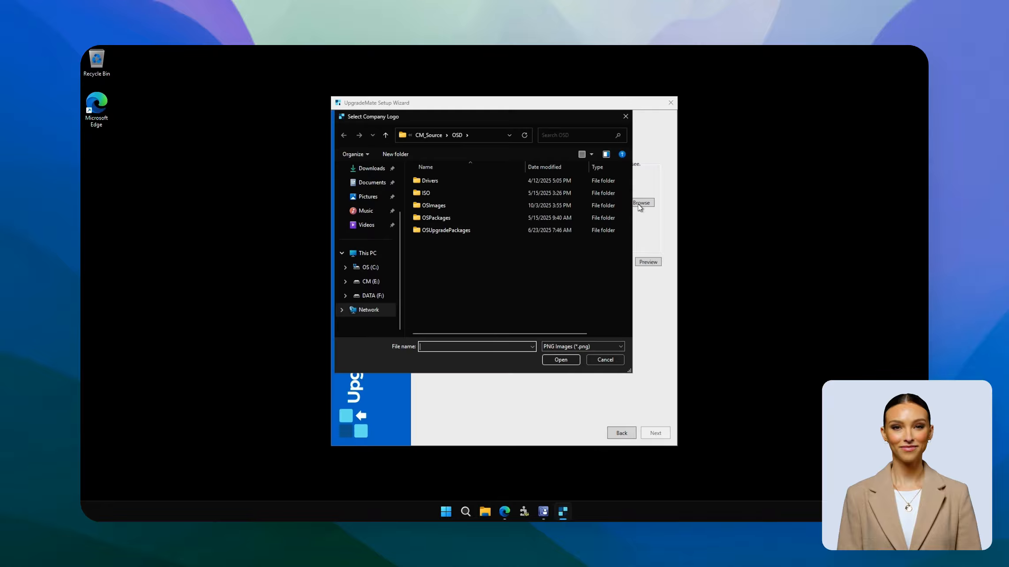
click(370, 268)
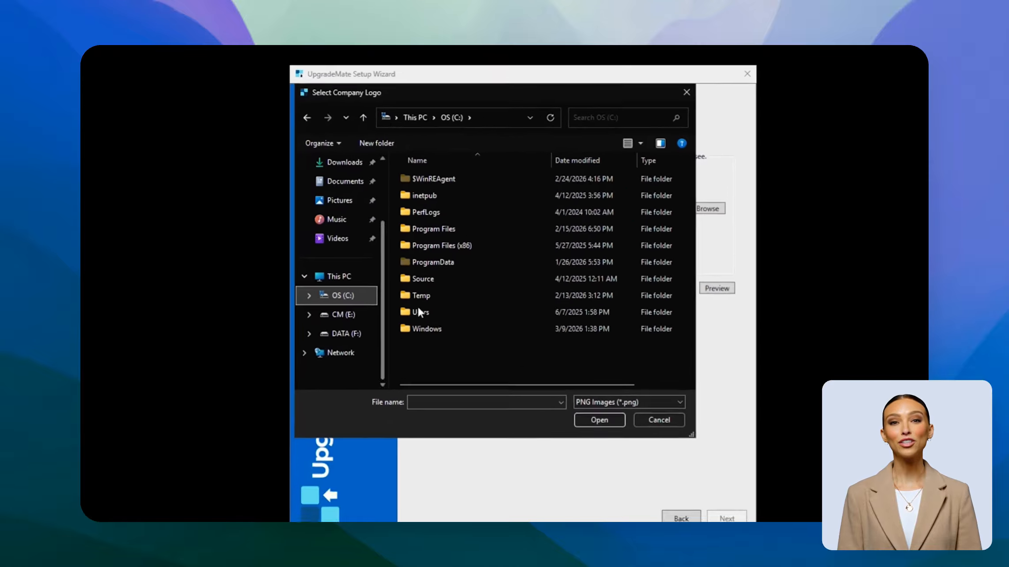
double_click(417, 313)
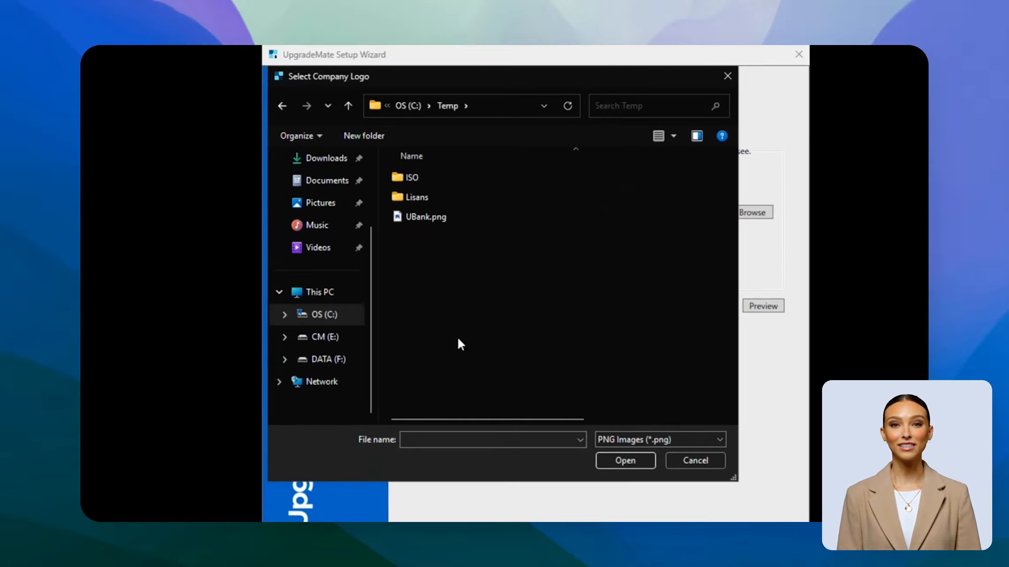
double_click(418, 217)
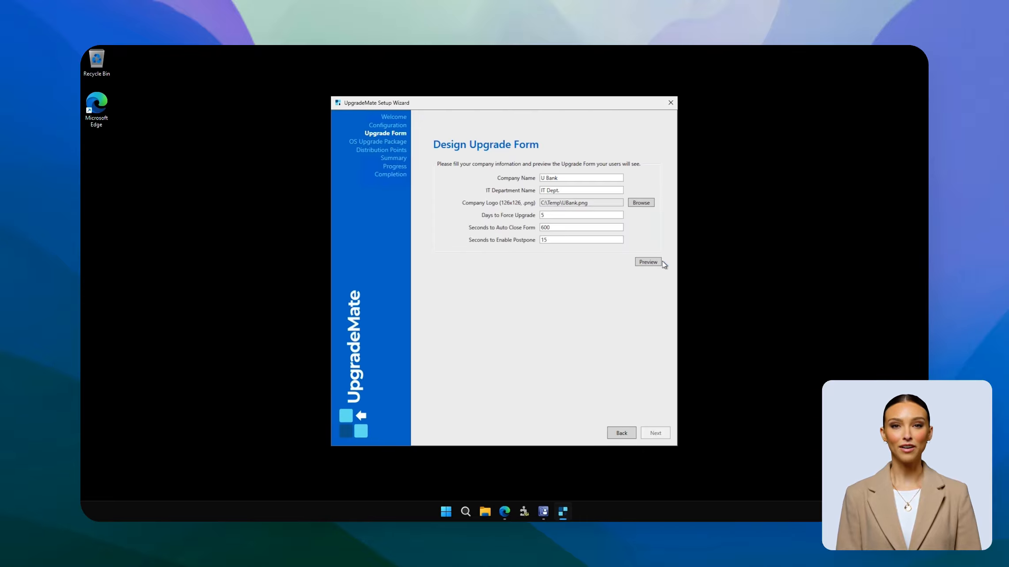
click(648, 262)
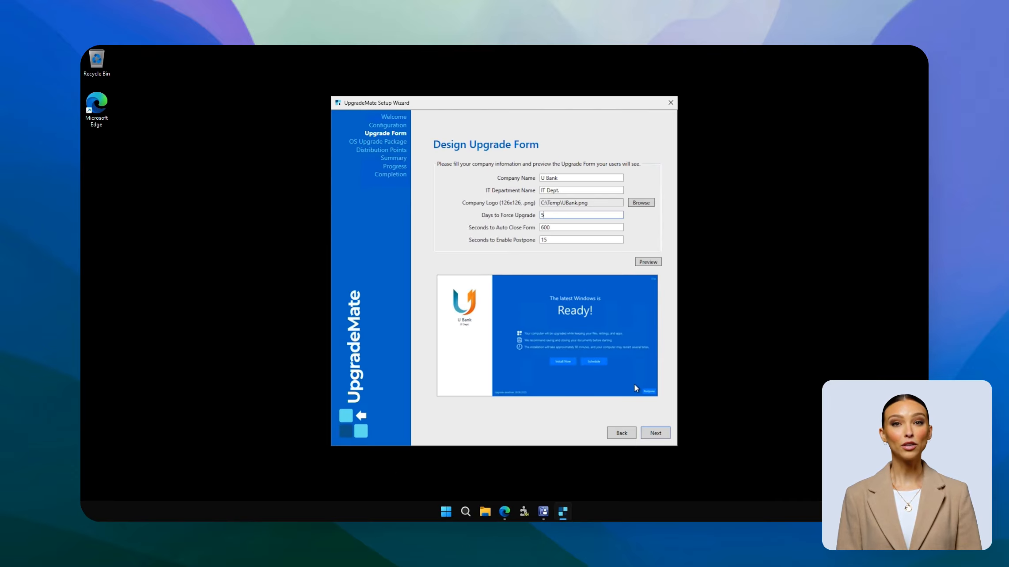
- Proceed to the OS language selection and review the device lists for en-US and tr-TR
click(647, 434)
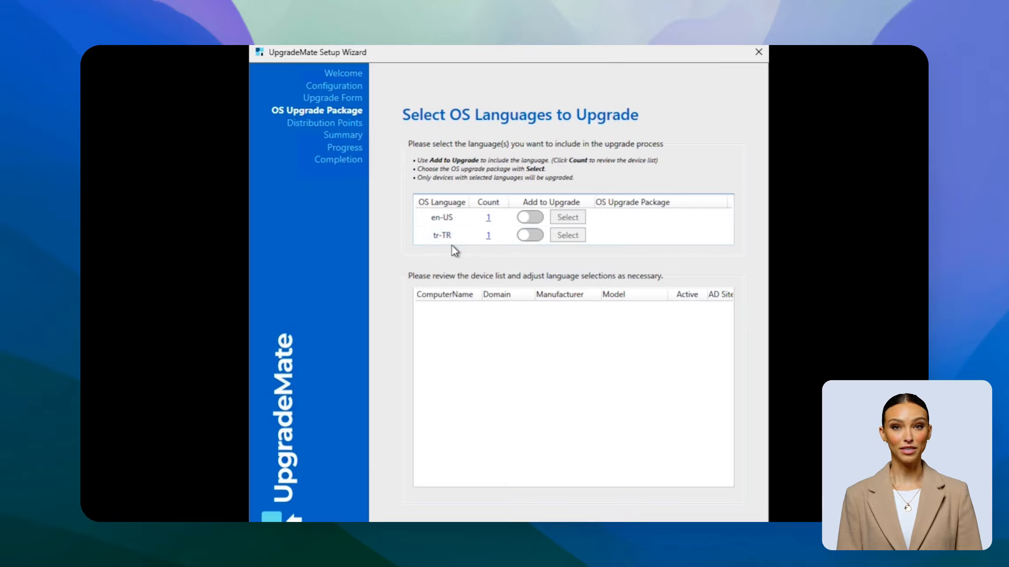
click(488, 218)
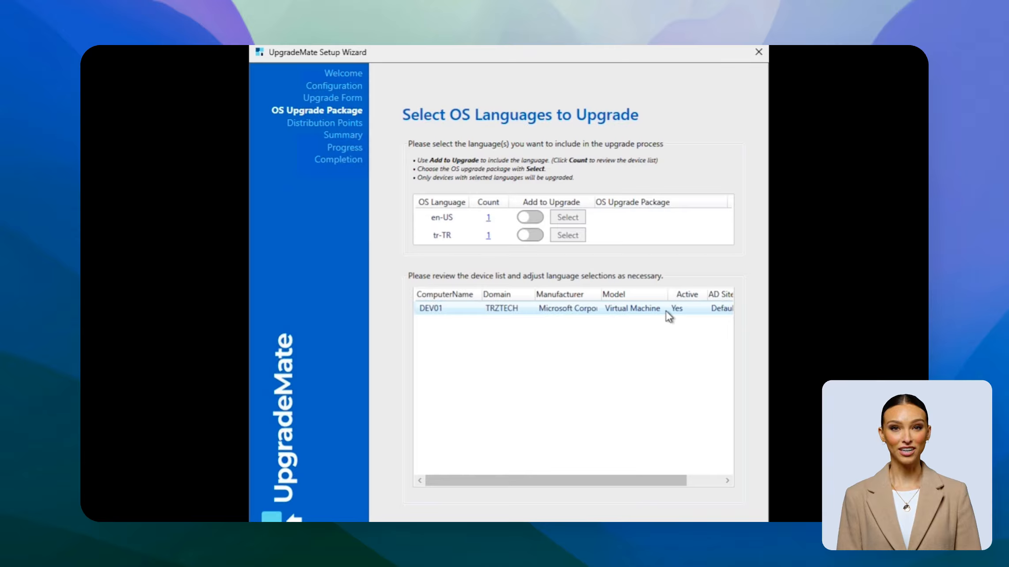
click(488, 235)
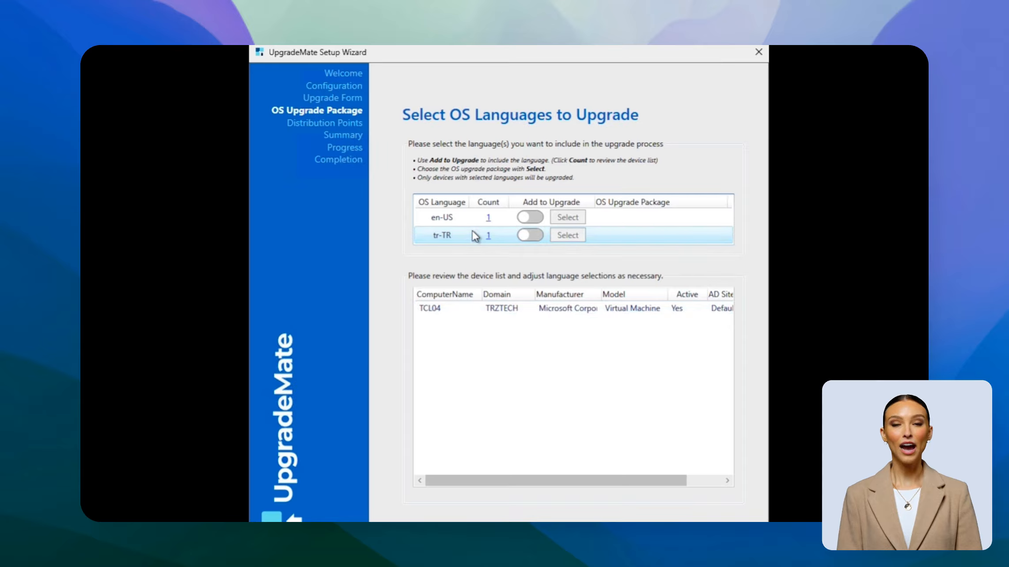
- Include en-US in the upgrade with the package Media - Windows 11 25H2 (en-US) 4444 10.0.26200.6584 and the Windows 11 Enterprise edition
click(528, 218)
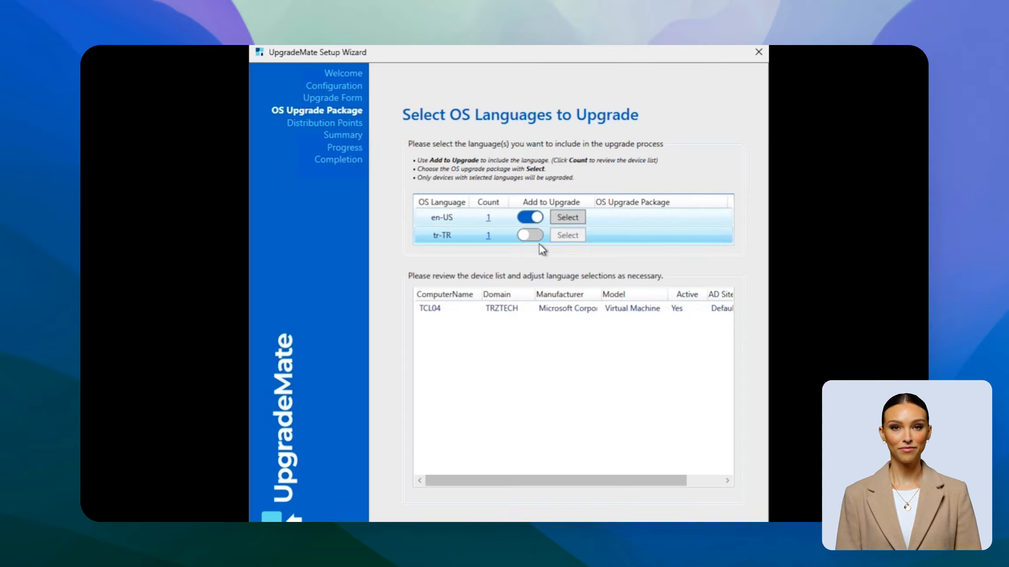
click(568, 217)
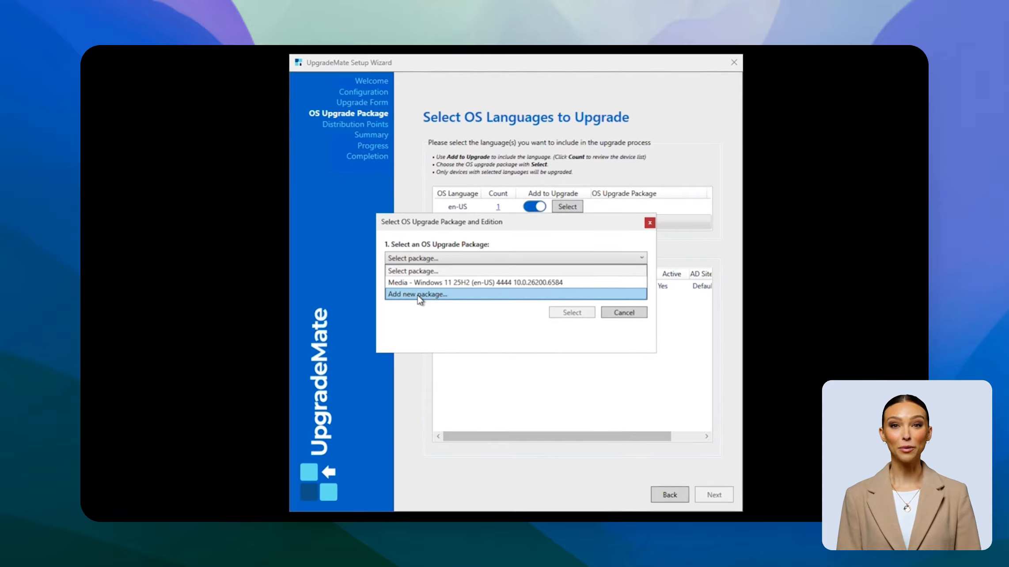
click(488, 283)
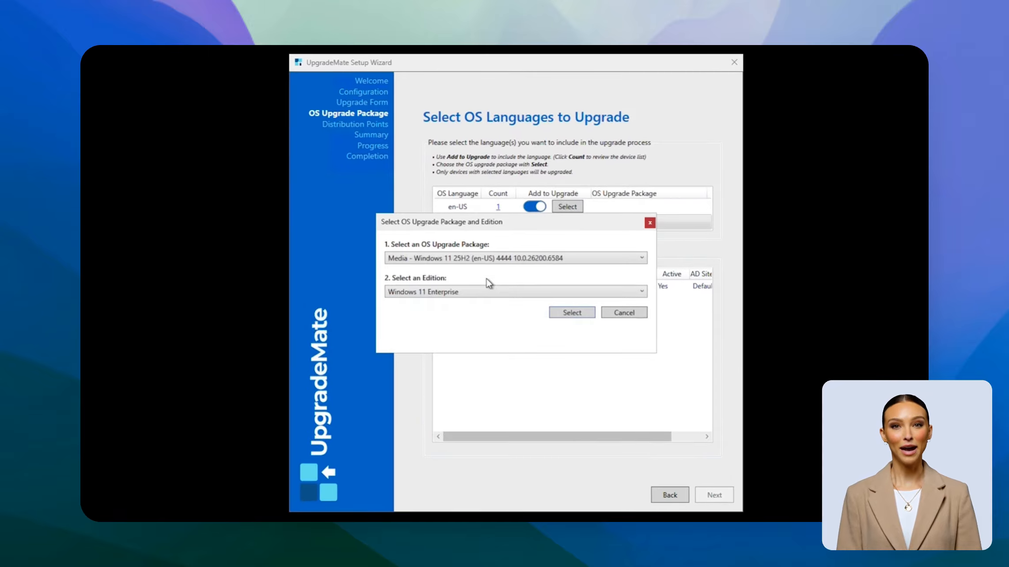
click(567, 313)
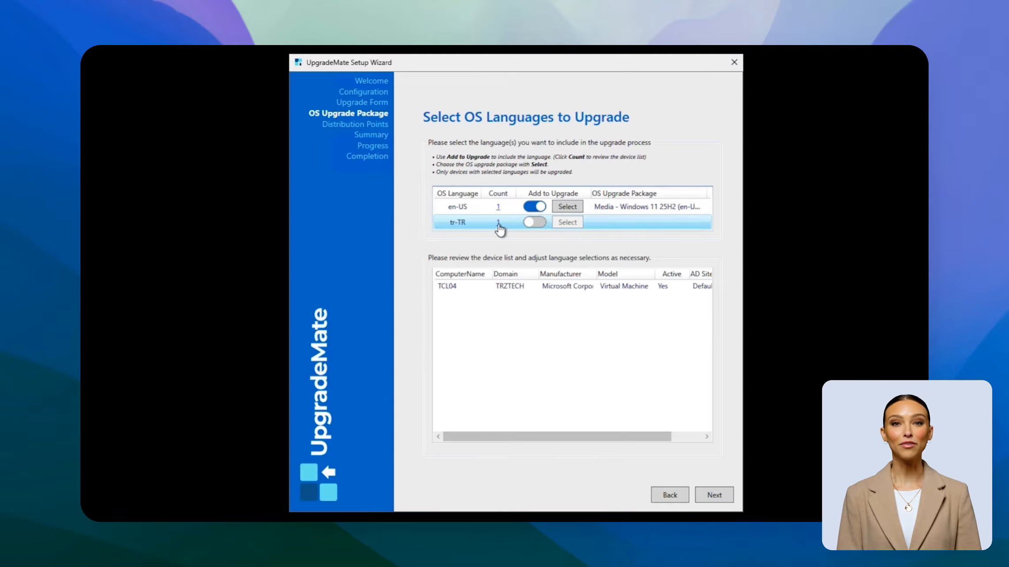
- Include tr-TR in the upgrade and start adding a new OS upgrade package for it
click(533, 222)
click(566, 222)
click(418, 258)
click(420, 283)
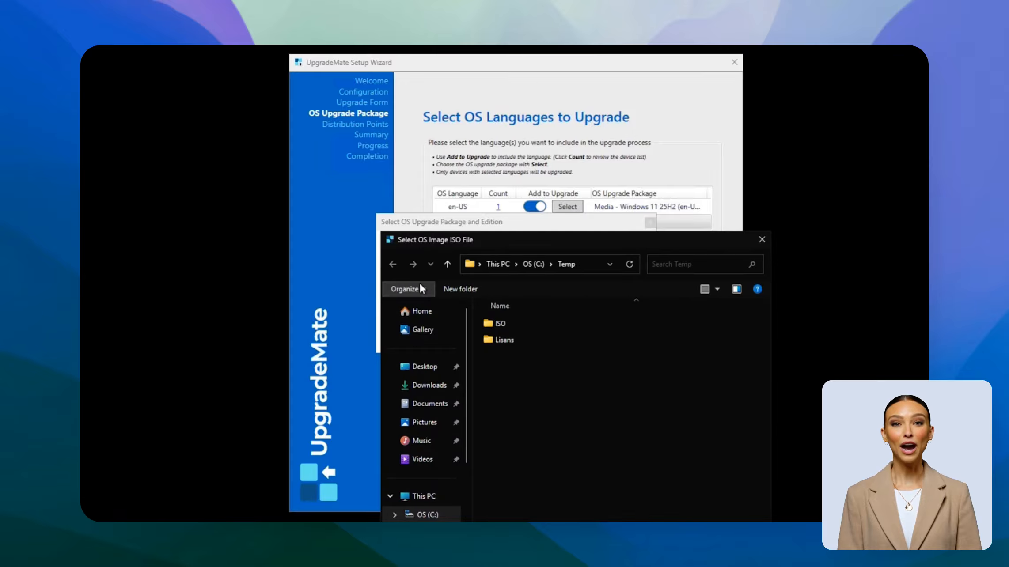
- Use tr-tr_windows_11_business_editions_version_25h2_x64_dvd_9993dd20.iso from \\192.168.200.1\_Tools\_ISOs\Windows as the tr-TR package with the Windows 11 Enterprise edition
click(609, 264)
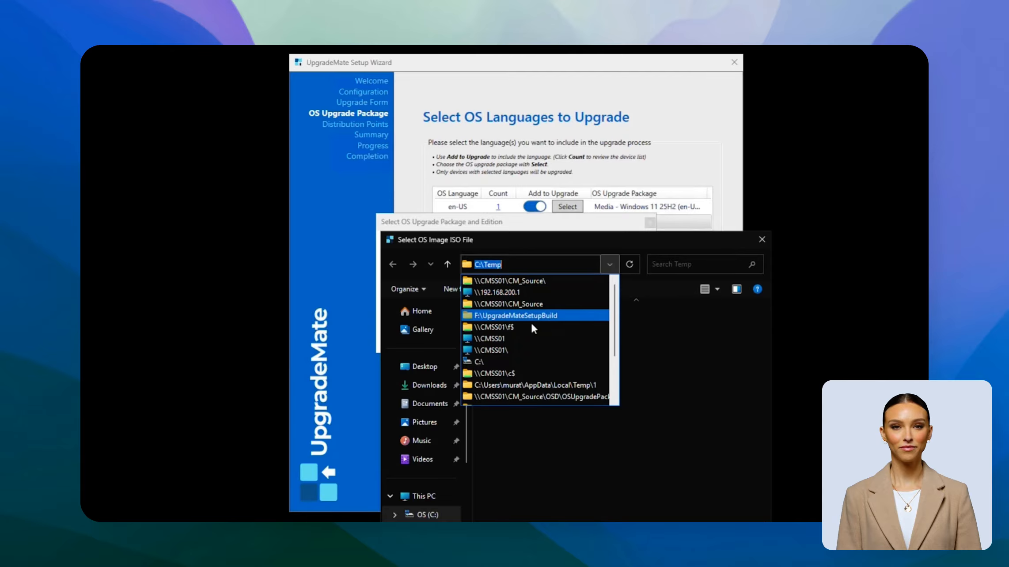
click(518, 292)
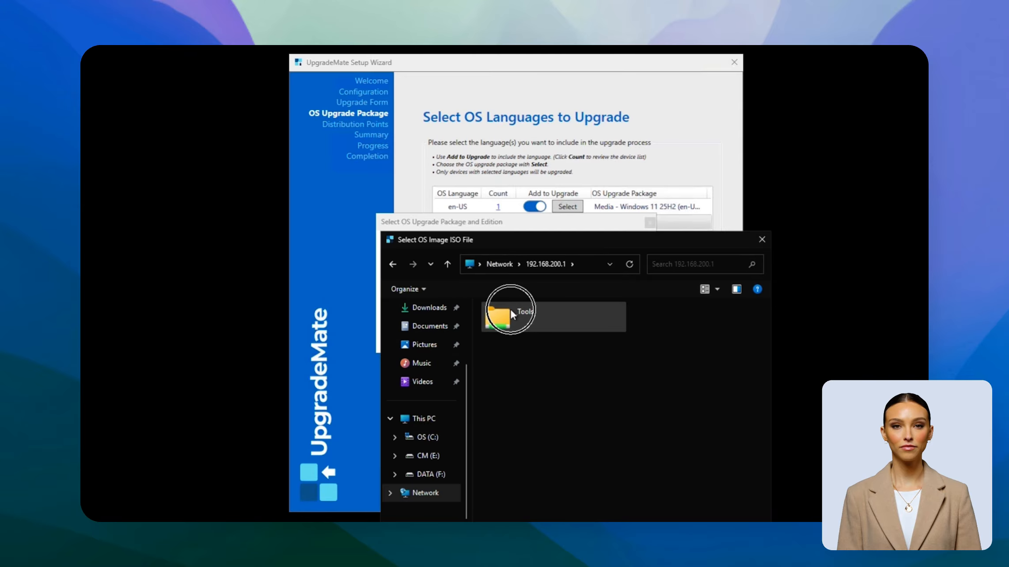
double_click(509, 308)
double_click(503, 323)
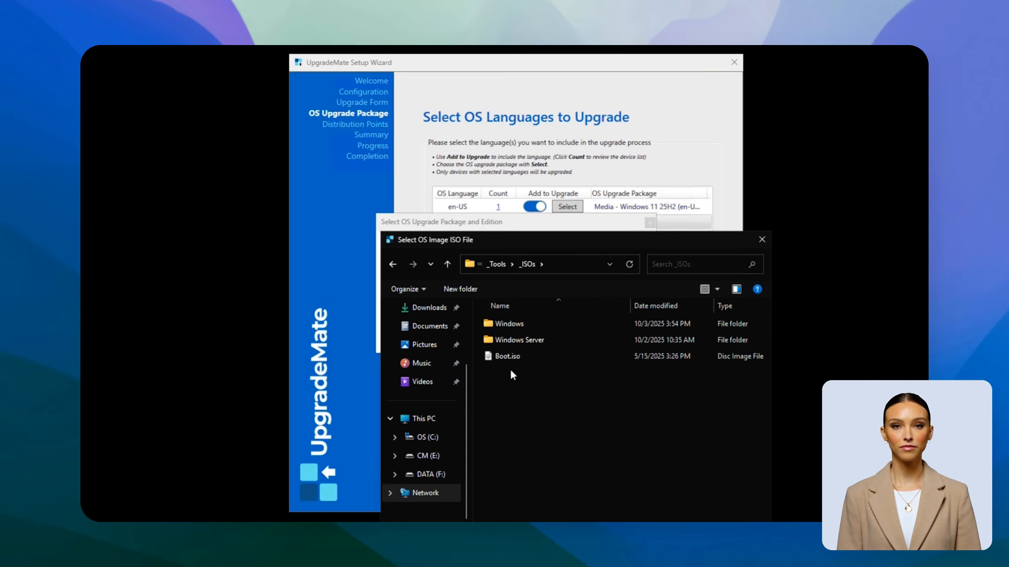
double_click(517, 322)
click(638, 453)
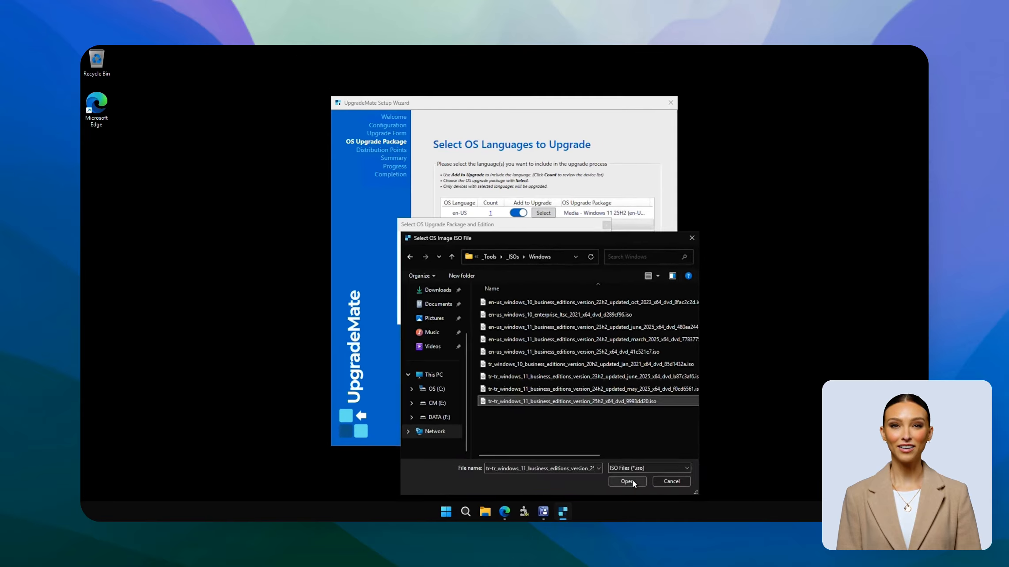
click(632, 479)
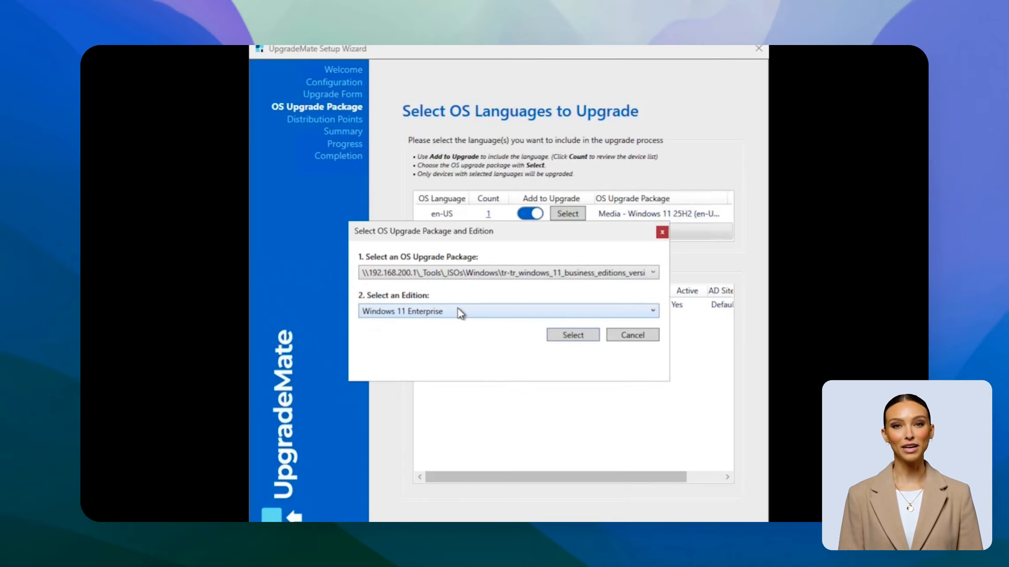
click(573, 334)
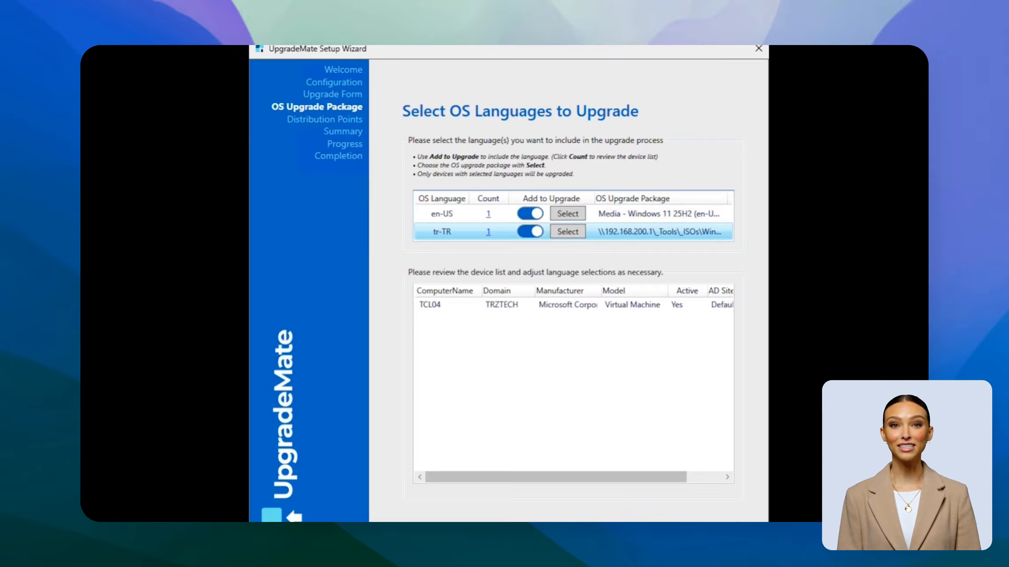
- Choose CMSS01.TRZTECH.LOCAL as the distribution point for the pilot deployment and start the setup process from the configuration summary
click(735, 543)
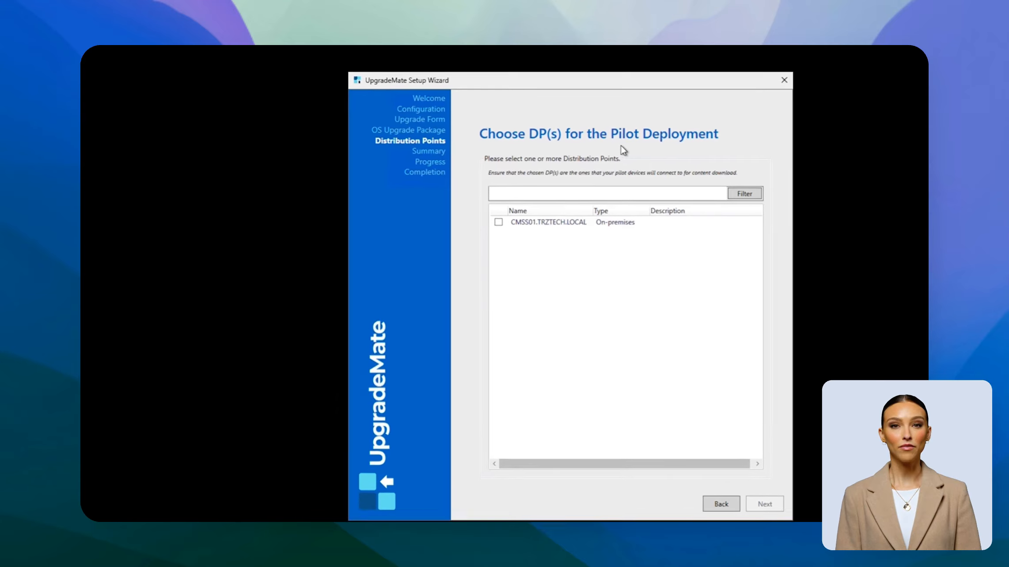
click(500, 222)
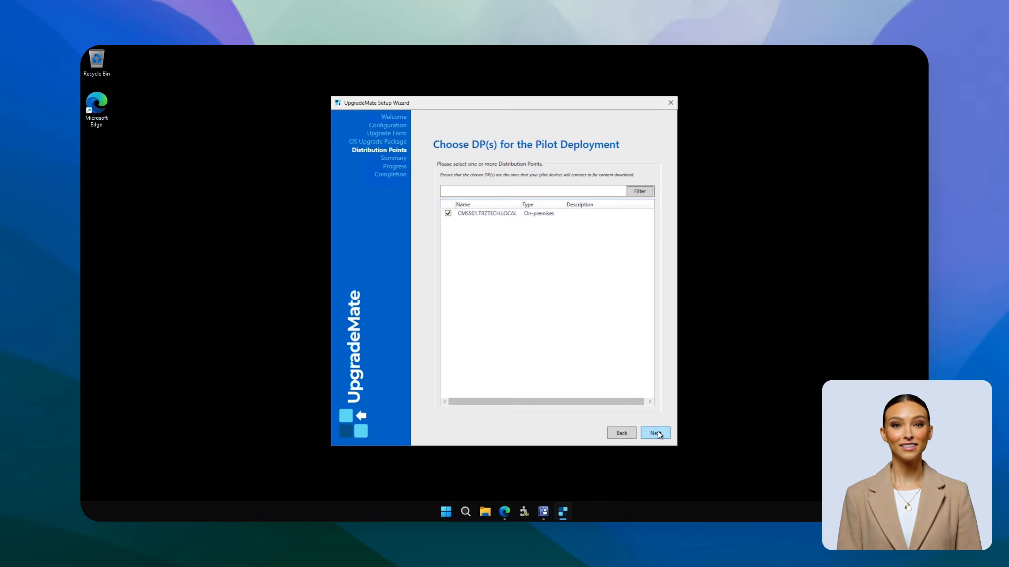
click(657, 434)
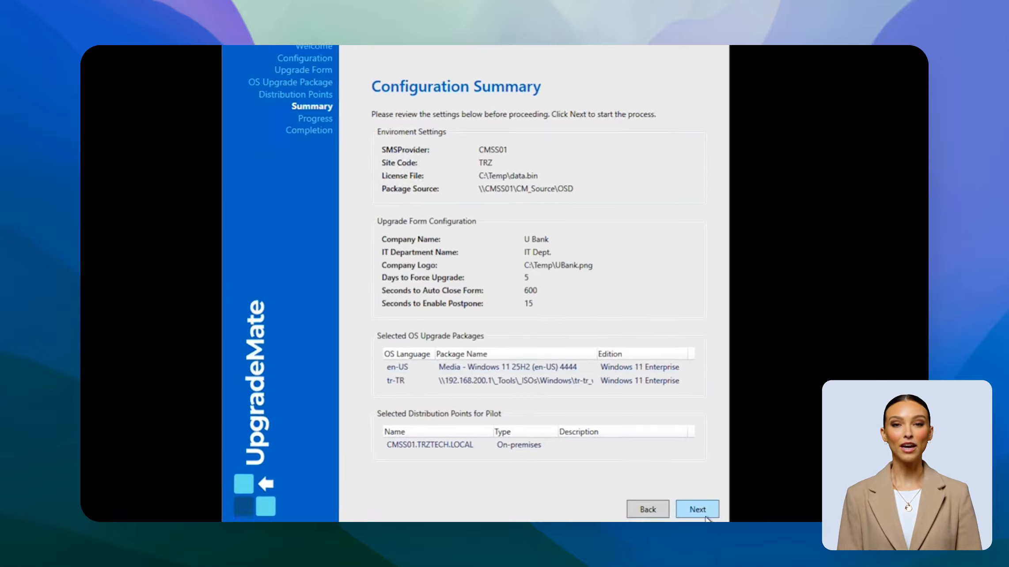
click(706, 516)
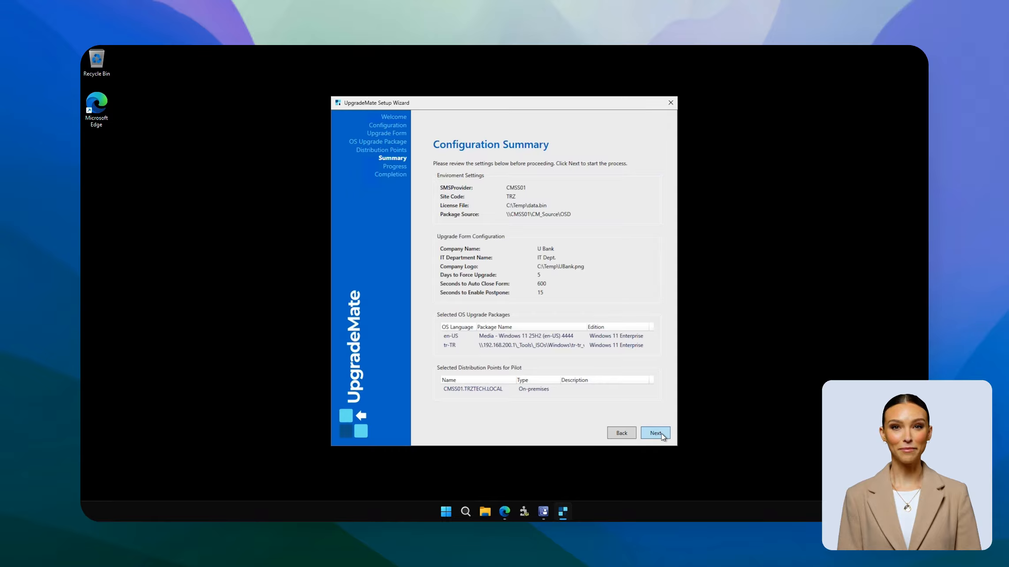
click(661, 434)
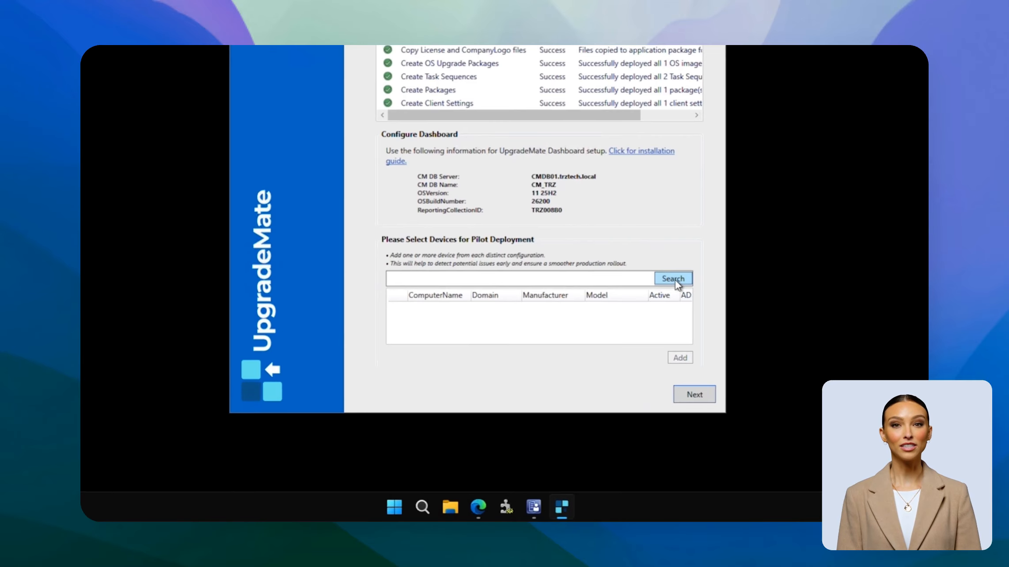
- Search for available devices, add TCL04 to the pilot deployment and proceed to the completion page
click(676, 282)
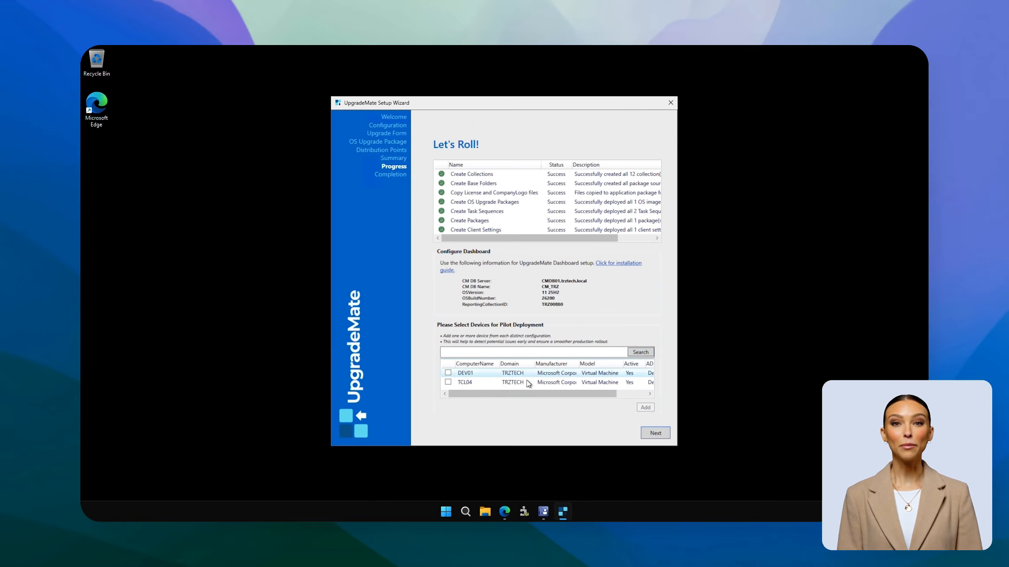
click(448, 382)
click(646, 407)
click(575, 307)
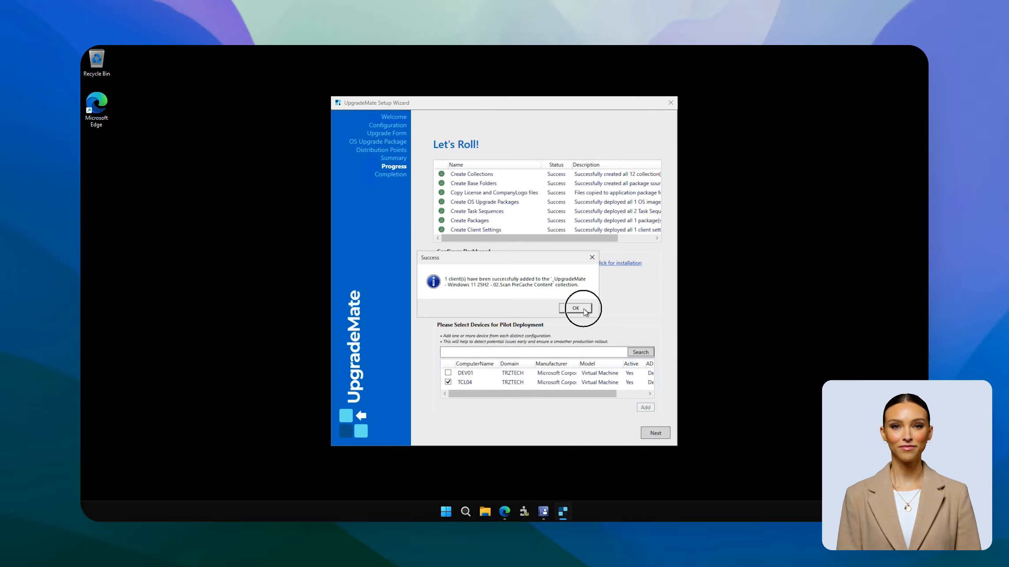
click(663, 455)
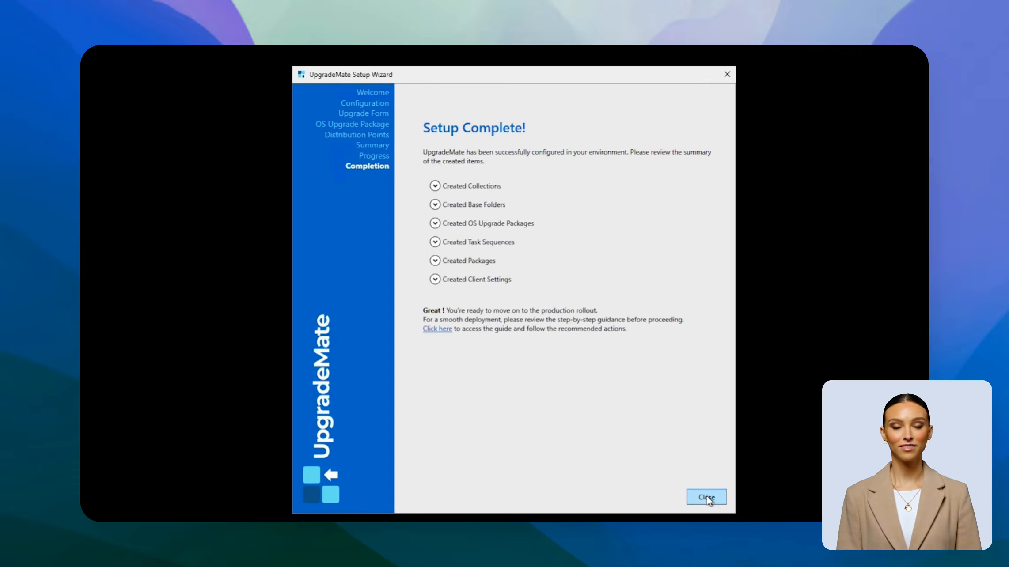
- Review the created client settings, OS upgrade packages, base folders and collections in the setup summary
click(435, 279)
click(435, 223)
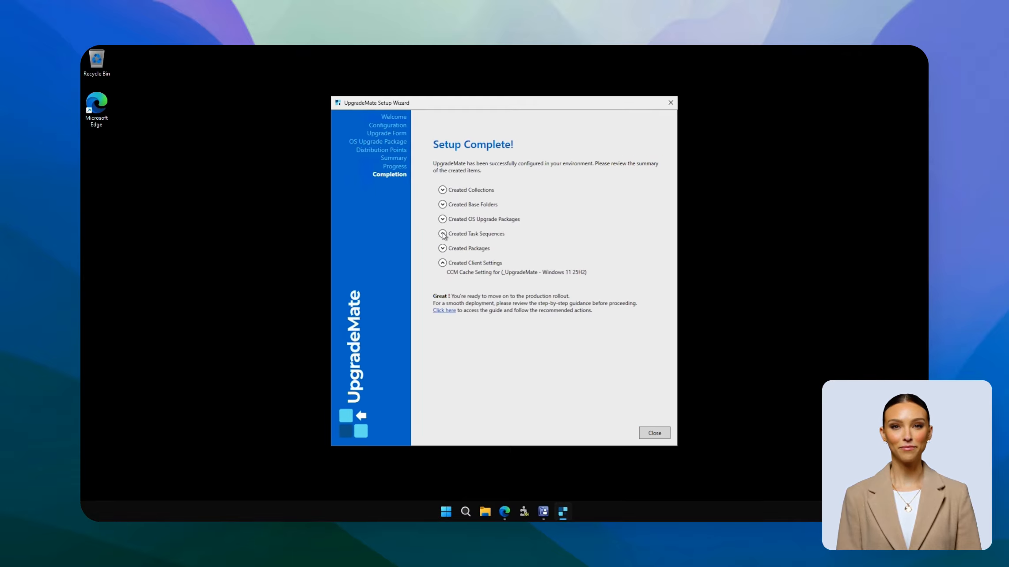
click(442, 204)
click(442, 190)
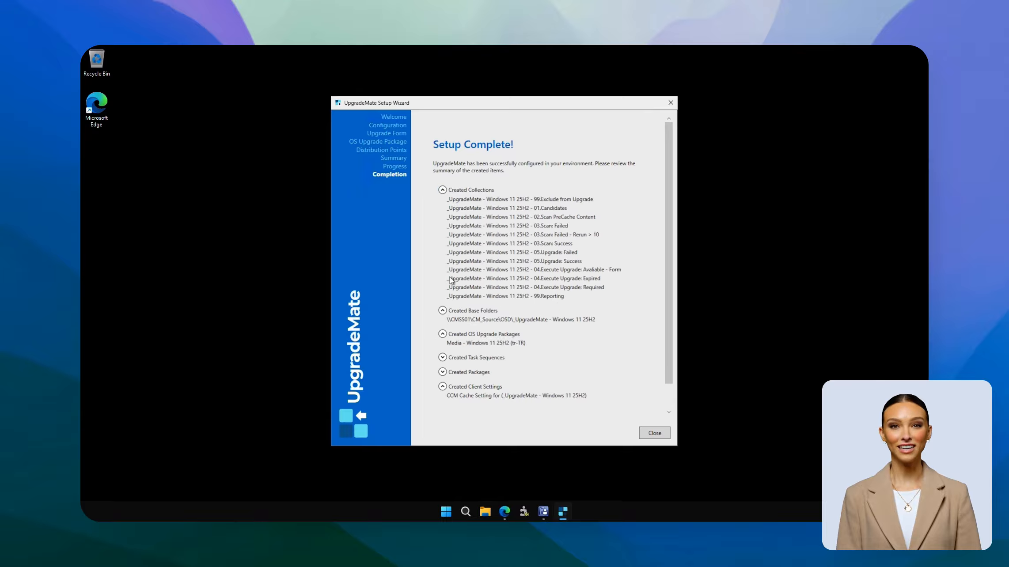
click(442, 189)
click(442, 204)
click(442, 219)
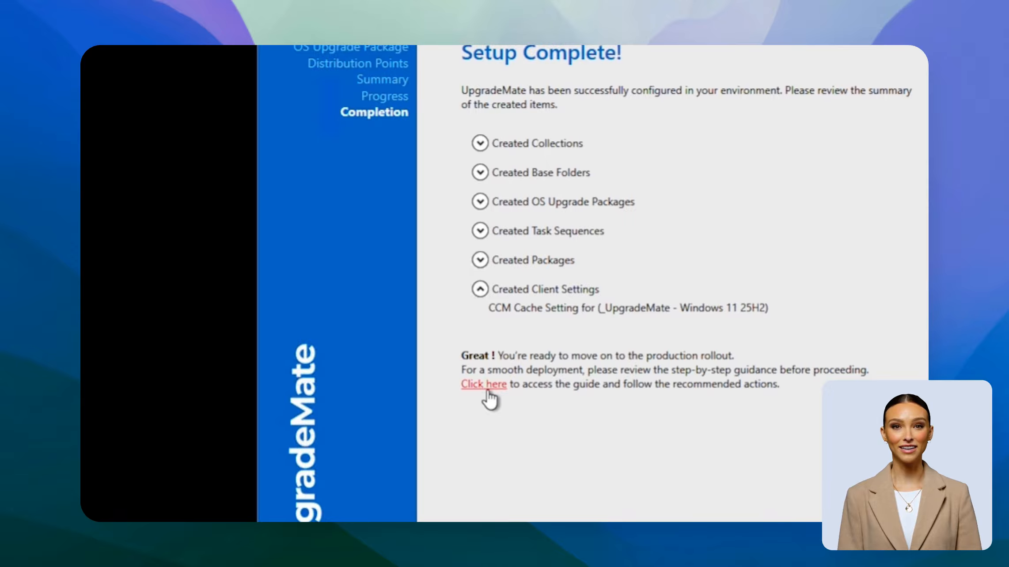